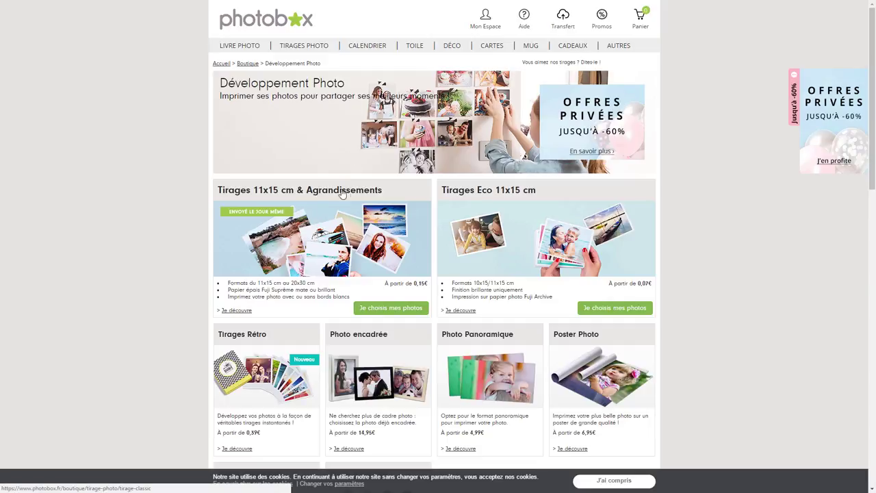
Review the Photobox Tirages Classic 11x15 cm price list, then show the brick building photo in Lightroom
click(236, 310)
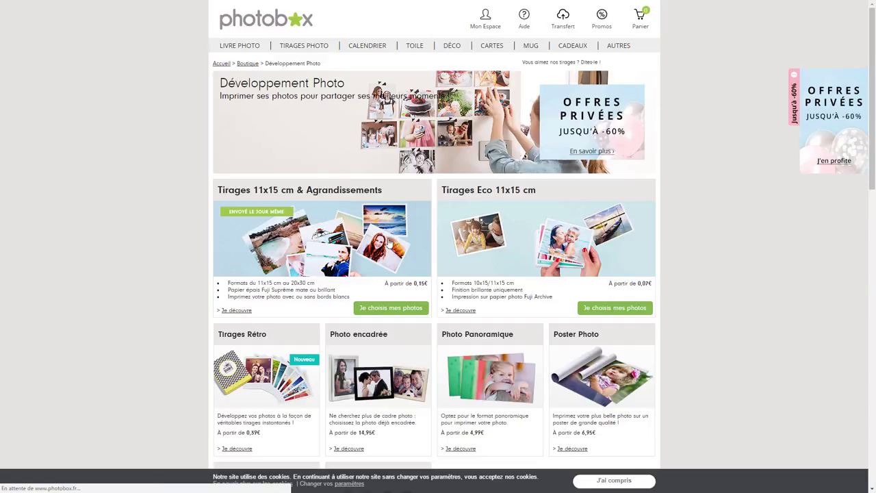
click(236, 312)
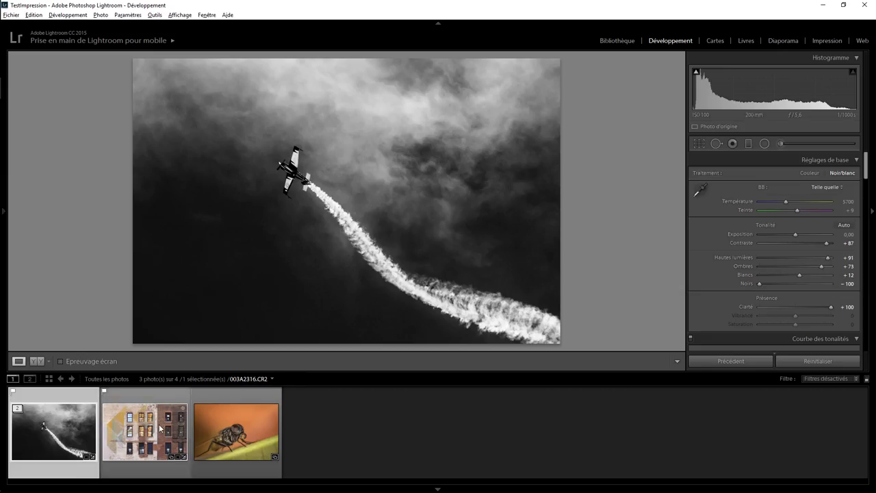
click(160, 428)
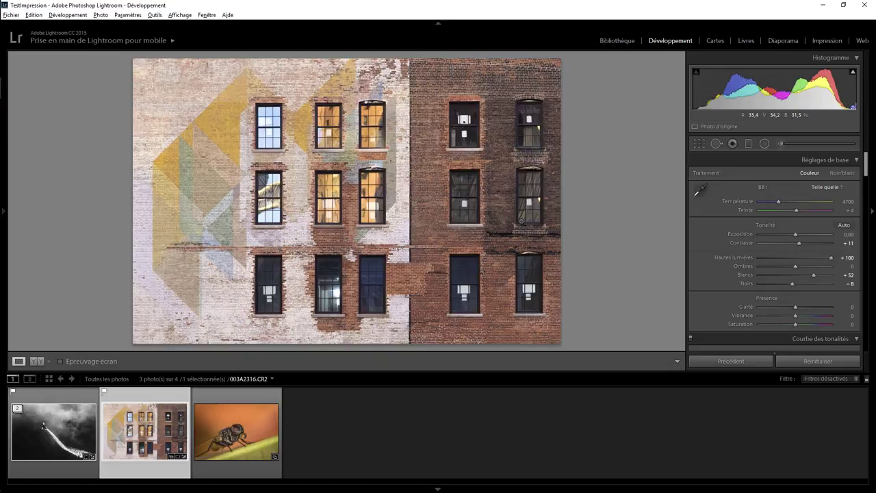
click(698, 145)
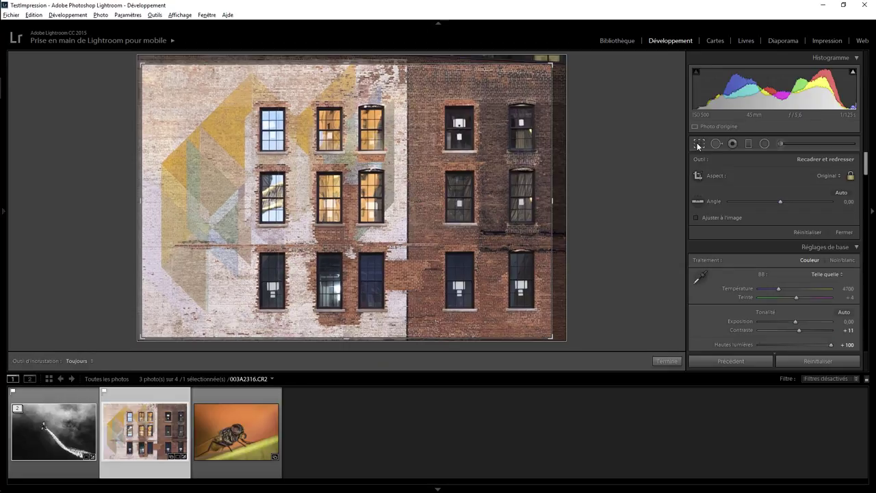
click(822, 174)
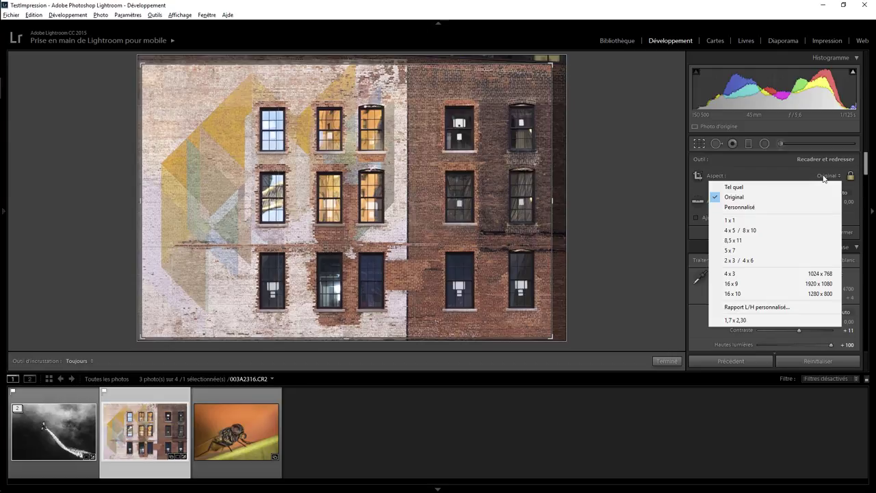
click(748, 309)
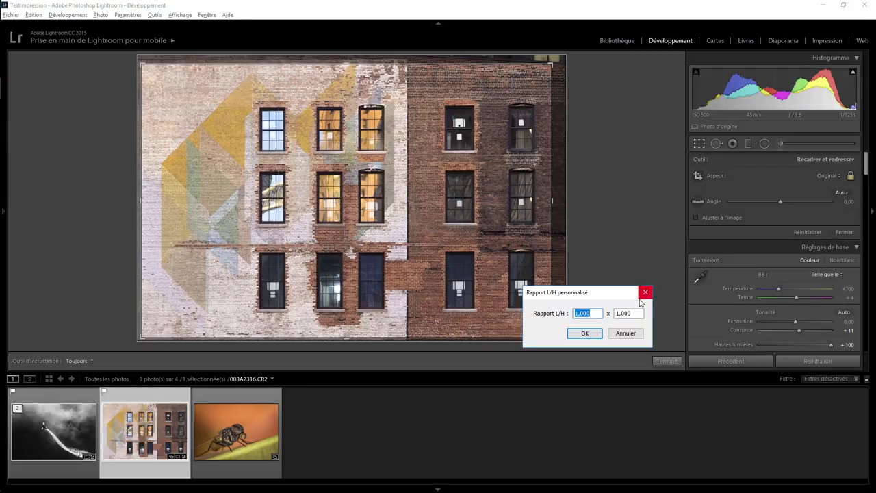
text(17)
key(Tab)
text(23)
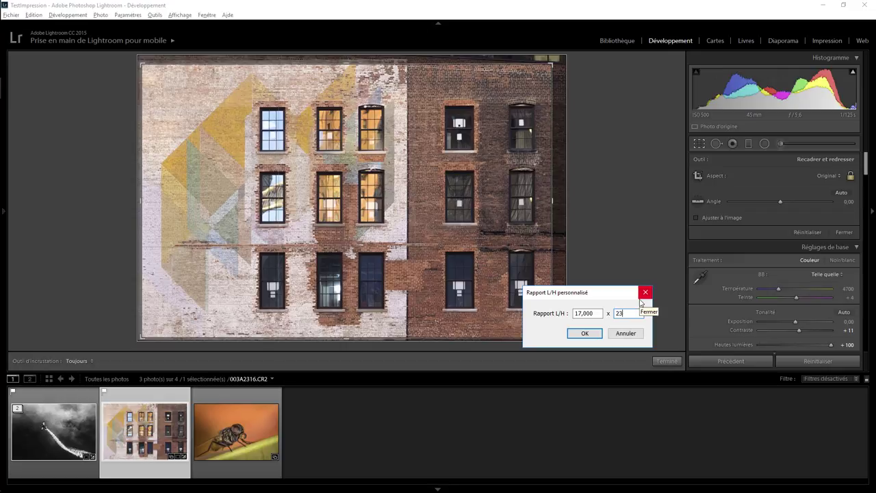
key(Return)
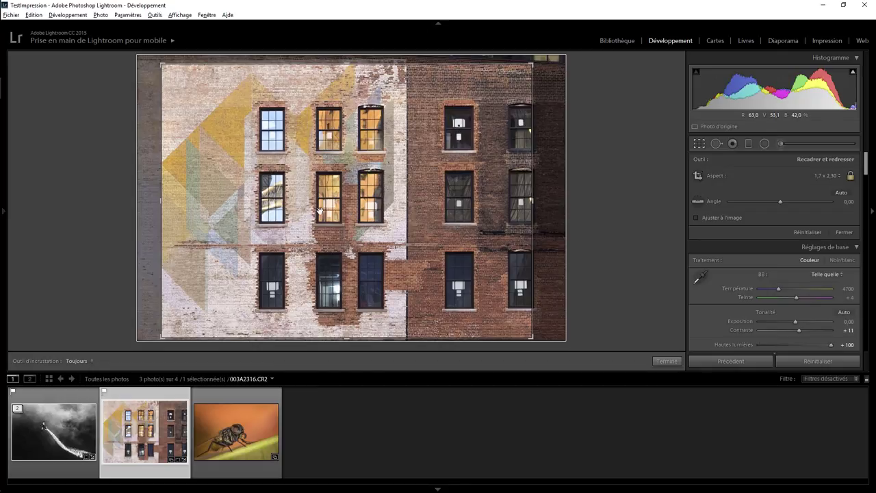
drag(160, 338, 153, 342)
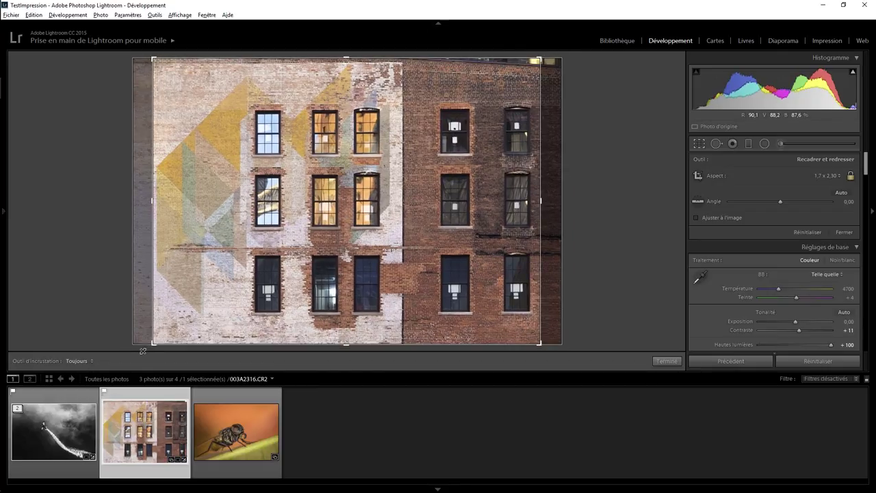
drag(221, 264, 231, 268)
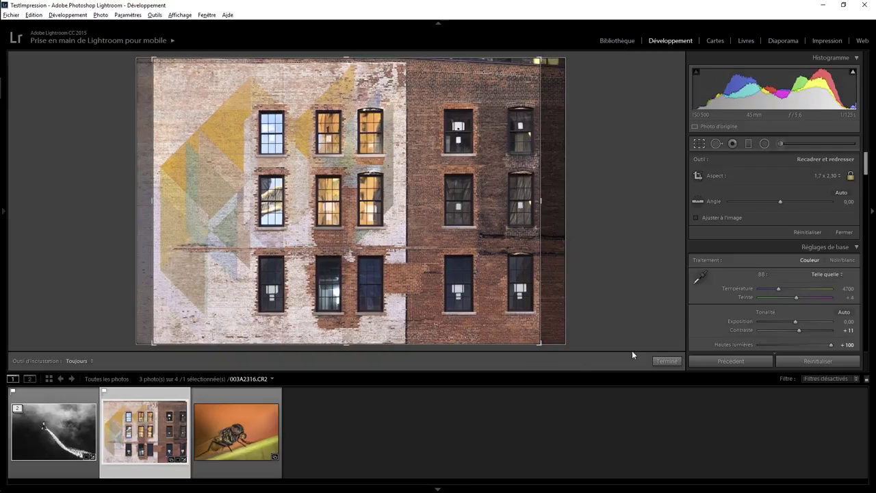
click(661, 361)
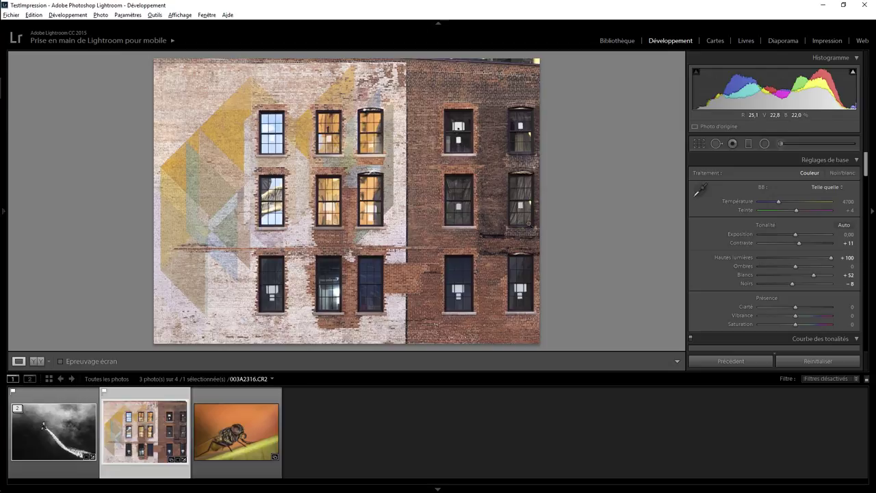
key(ctrl+z)
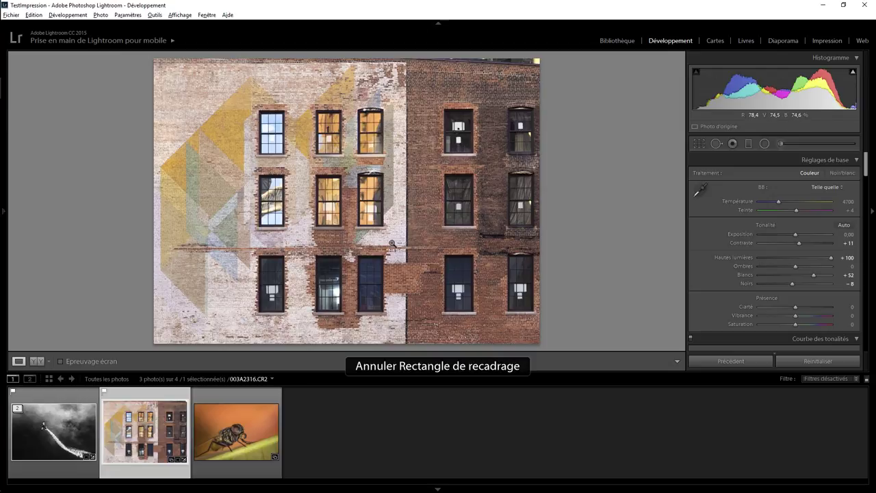
key(ctrl+z)
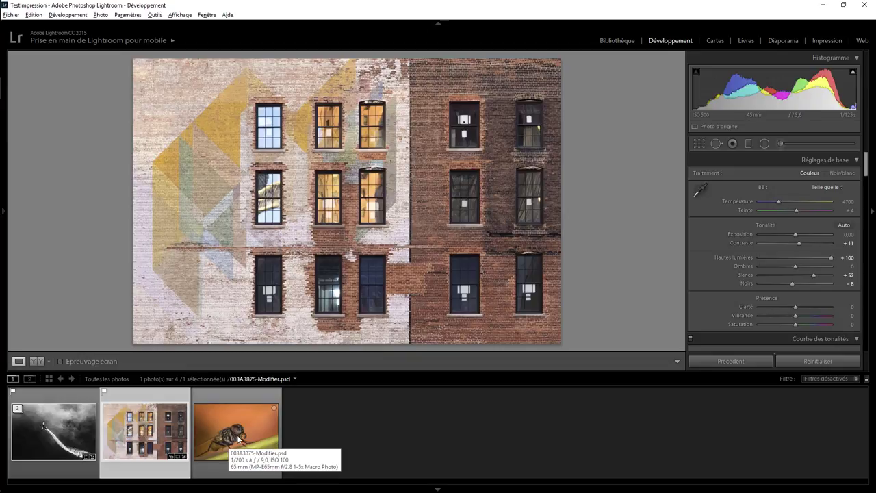
Crop the black-and-white airplane photo to 1,7 x 2,30, framing the plane and smoke trail
click(53, 429)
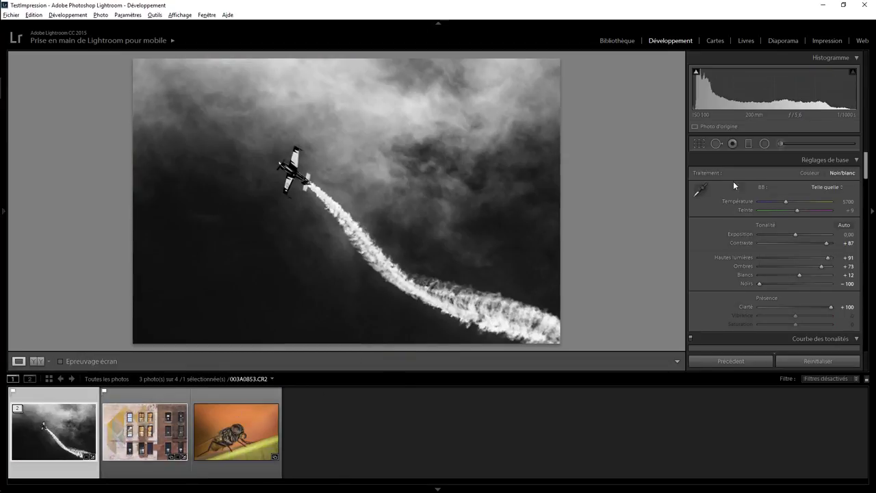
click(699, 143)
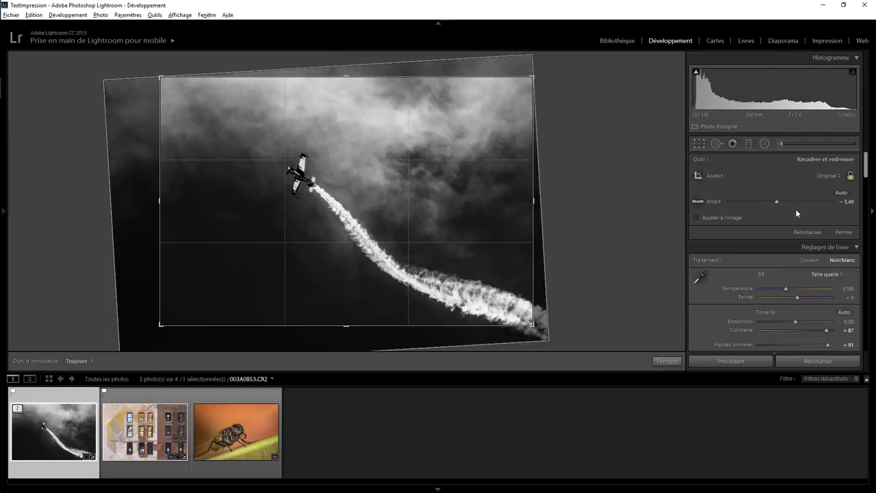
click(826, 172)
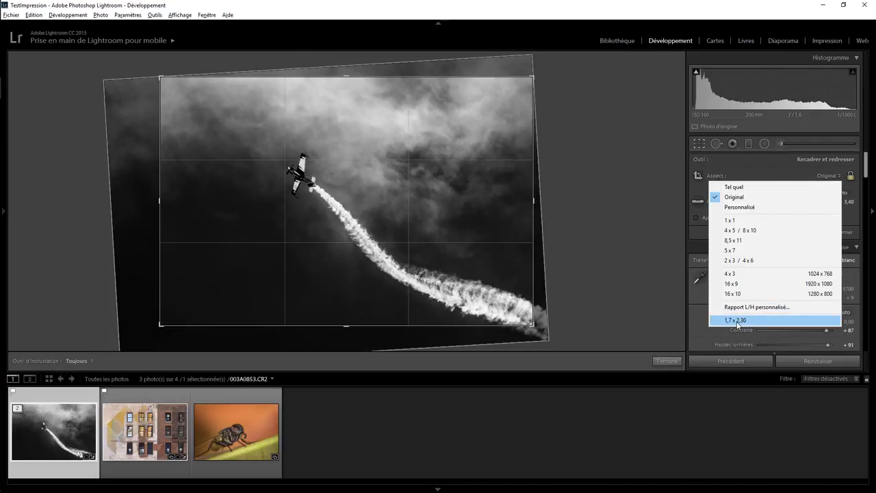
click(737, 320)
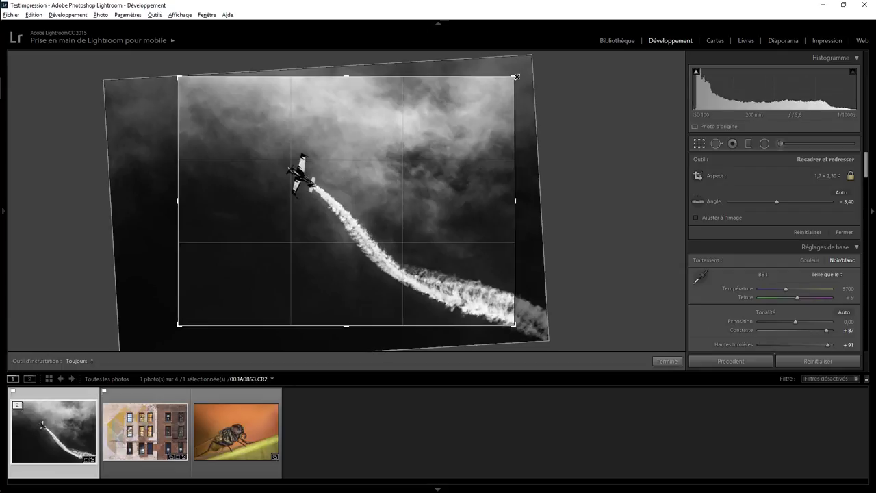
drag(516, 77, 505, 84)
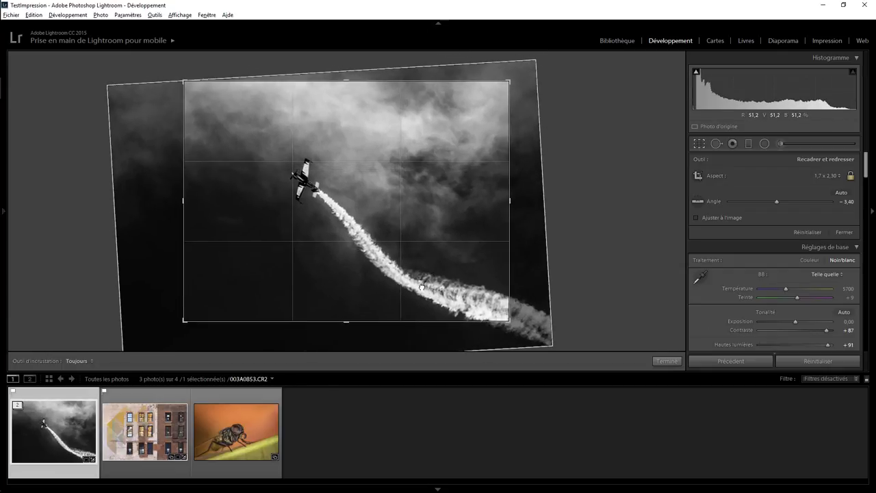
drag(422, 288, 407, 284)
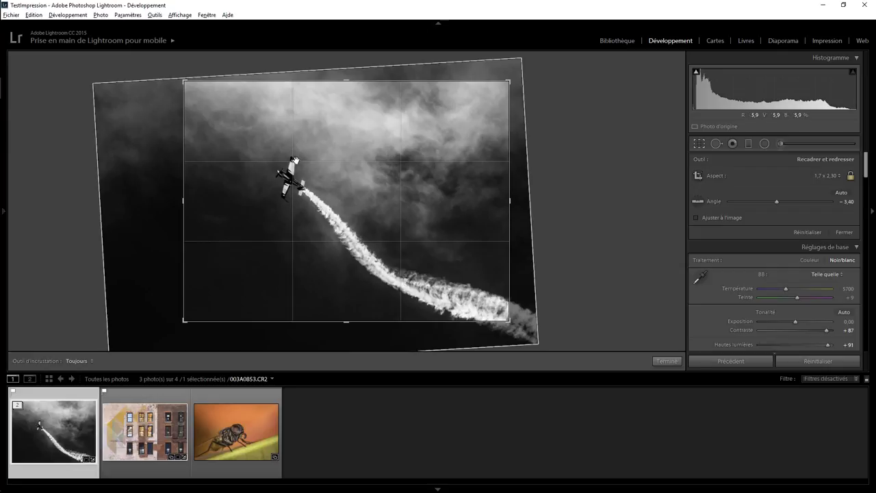
click(665, 361)
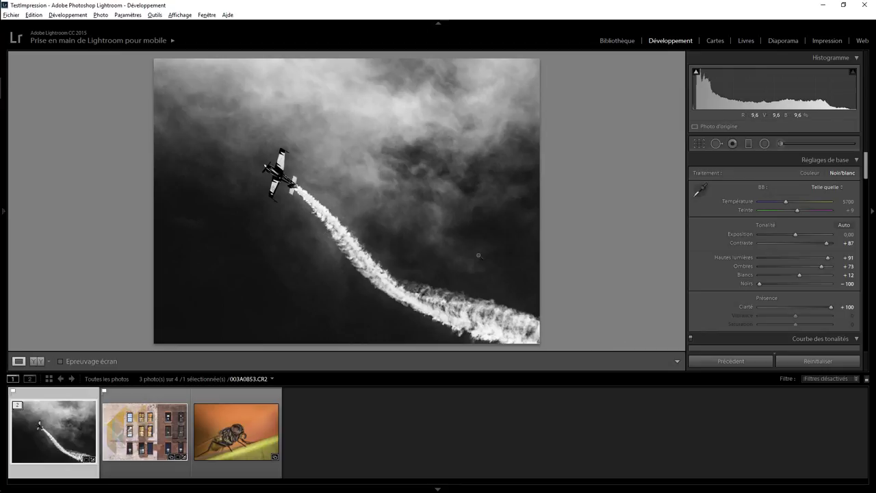
Crop the fly photo 003A3875-Modifier.psd to 1,7 x 2,30, repositioning the fly in the frame
click(241, 425)
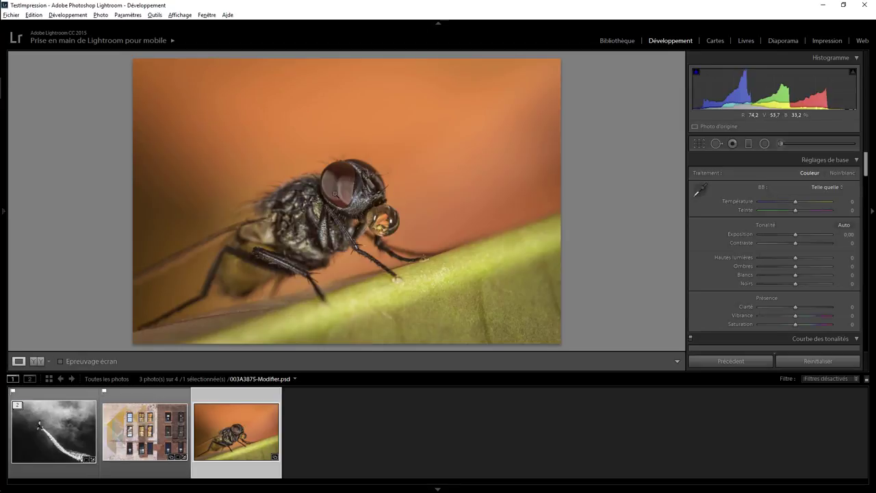
click(700, 144)
click(828, 176)
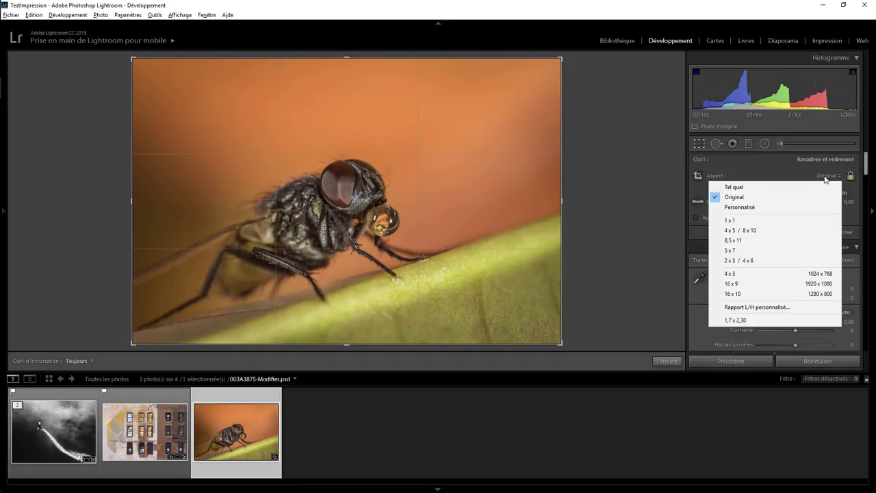
key(Escape)
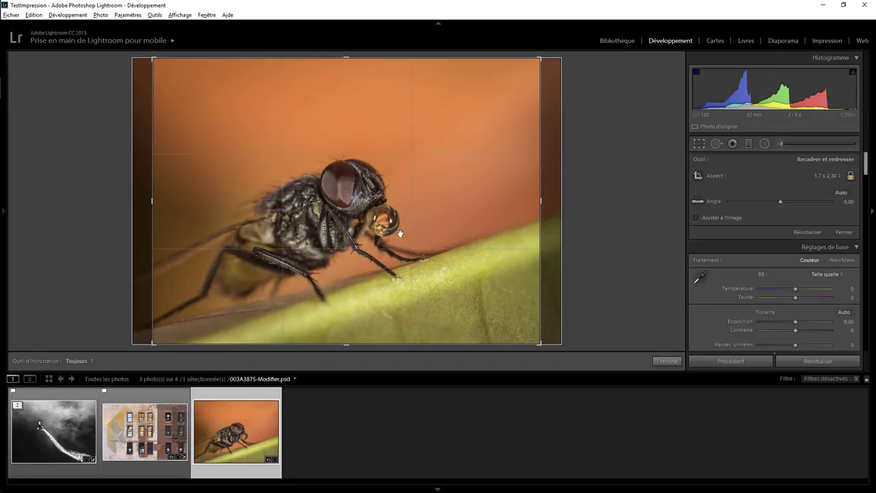
drag(334, 241, 395, 247)
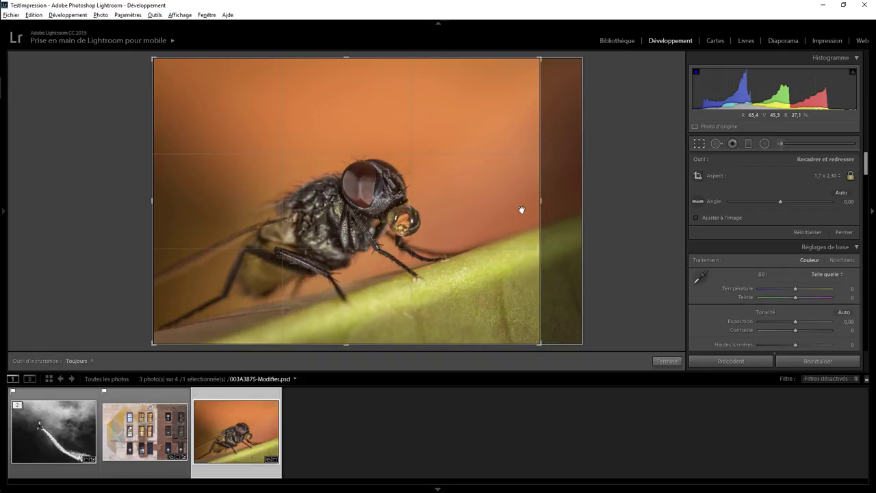
click(667, 360)
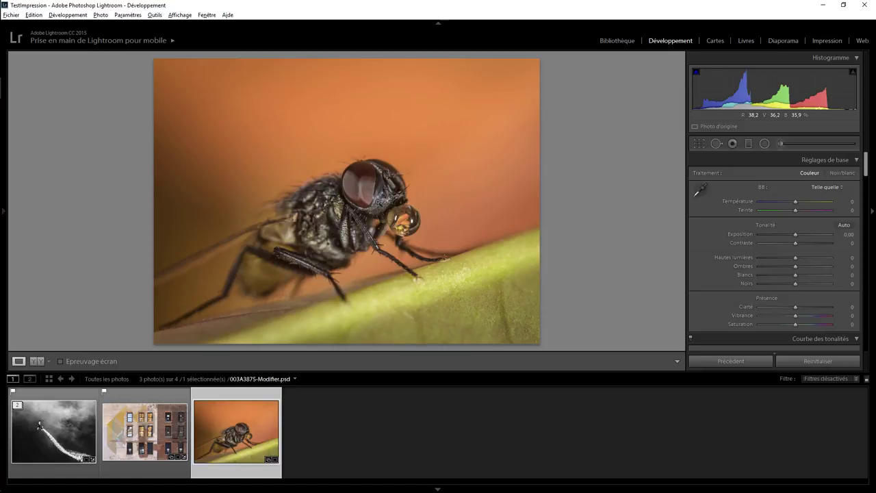
In the Impression module, set Travaux d'impression output to Fichier JPEG for the A4 layout
click(825, 42)
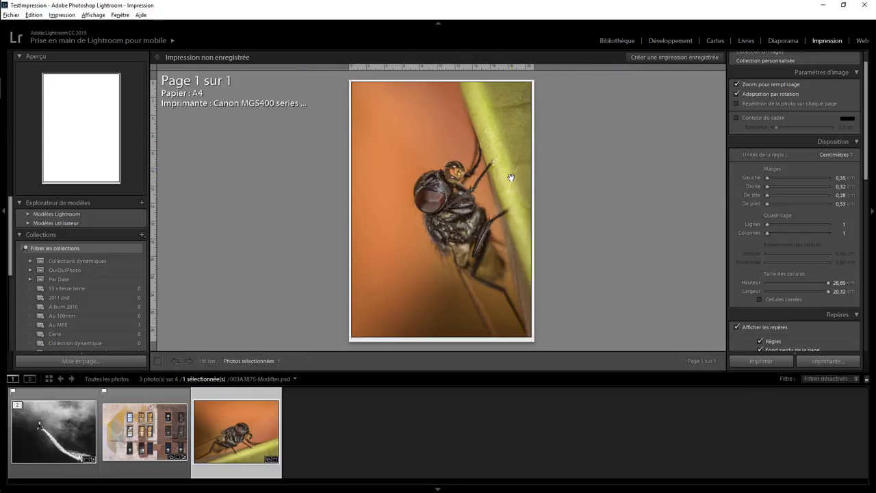
drag(867, 171, 867, 319)
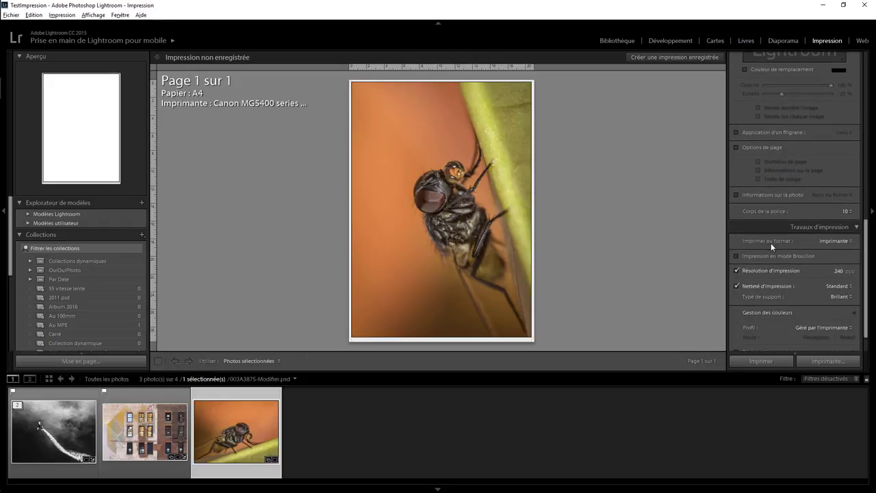
click(824, 240)
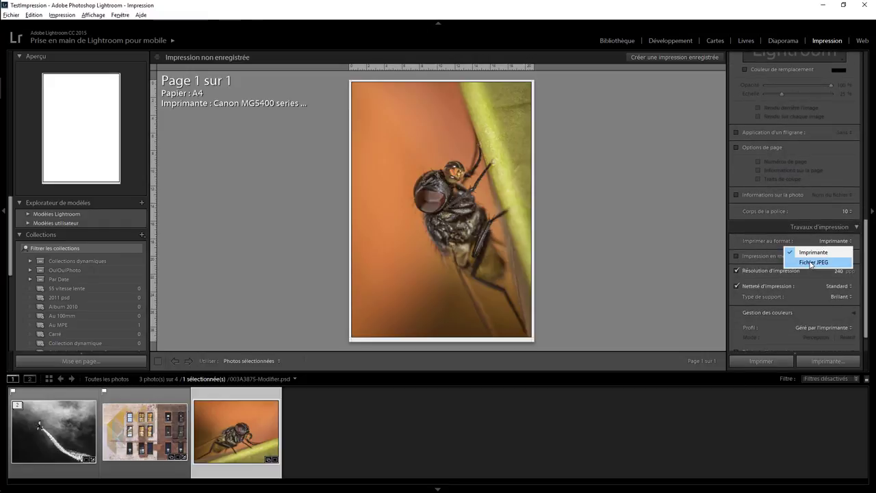
click(811, 262)
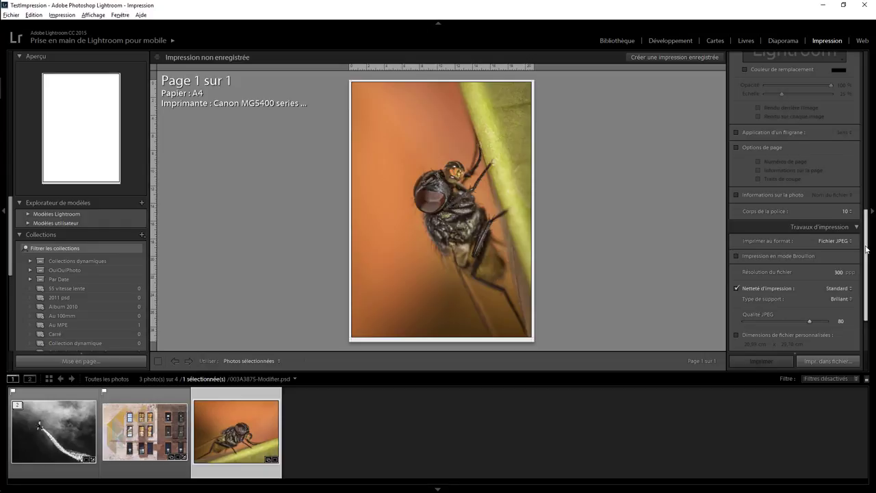
Keep Standard print sharpening and raise JPEG quality from 80 to 100
scroll(866, 250, down, 2)
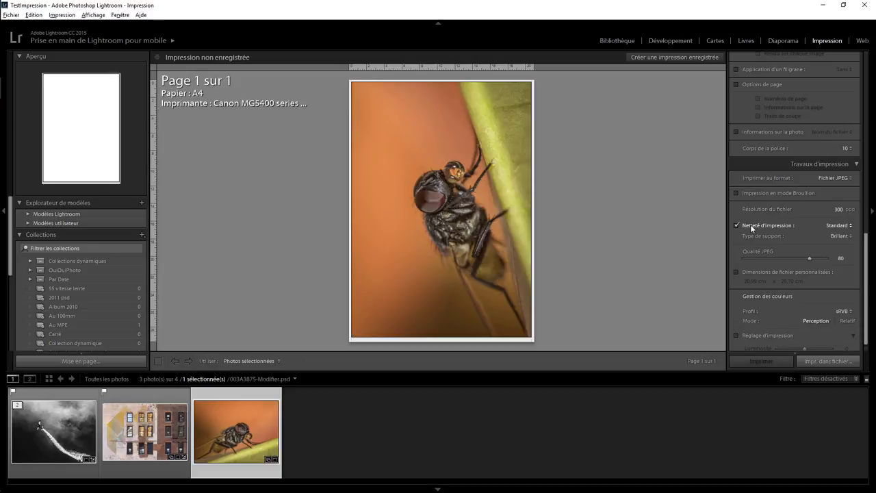
click(845, 225)
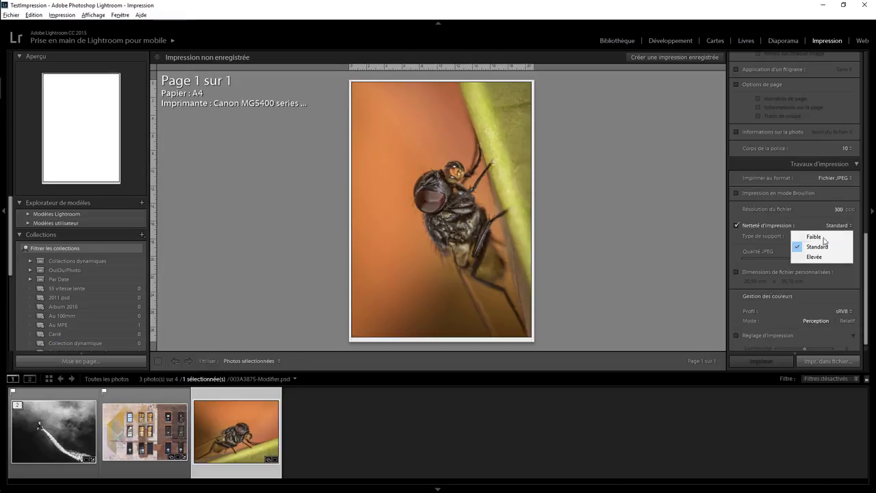
click(736, 238)
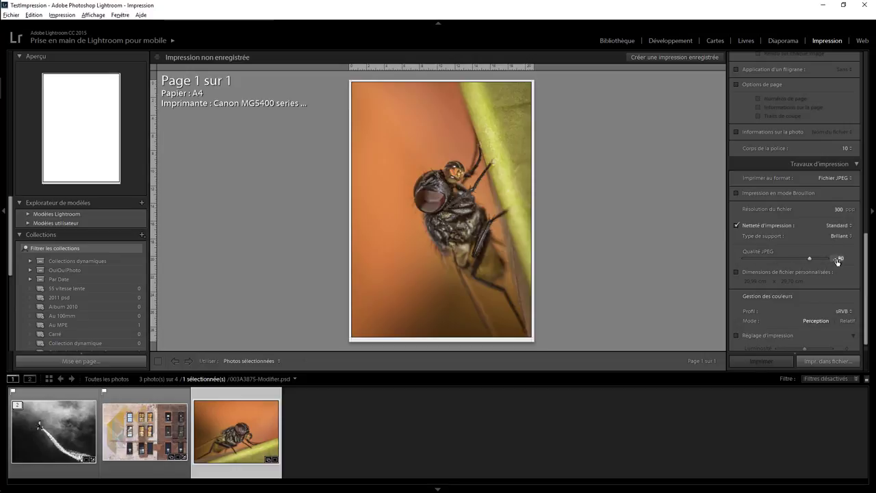
drag(811, 259, 834, 259)
Enable custom file dimensions of 20 cm wide by 27 cm high
click(736, 272)
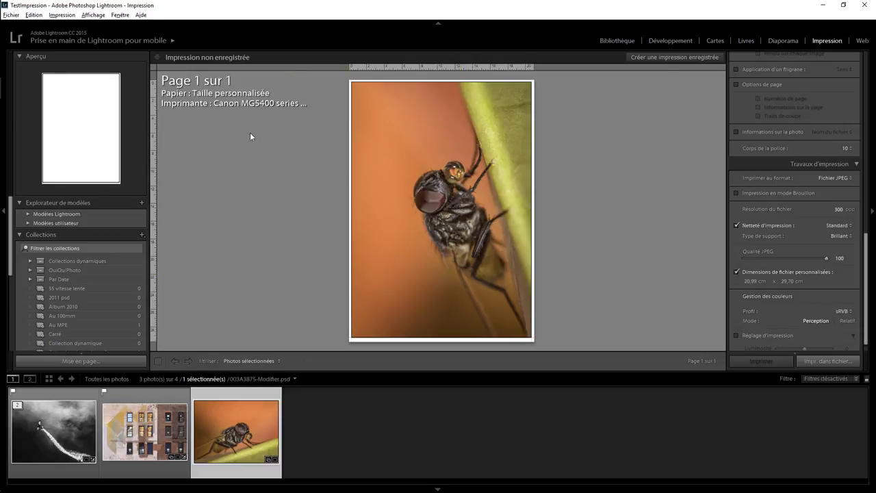
click(745, 280)
key(Tab)
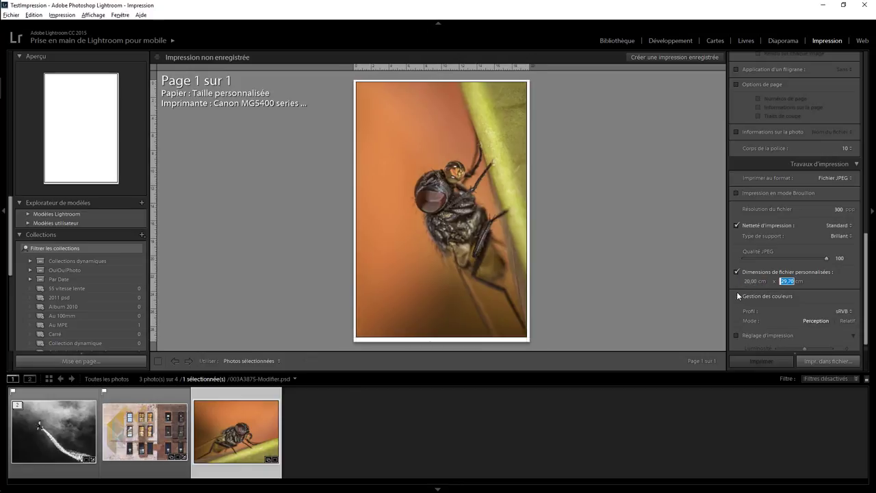
text(27)
key(Return)
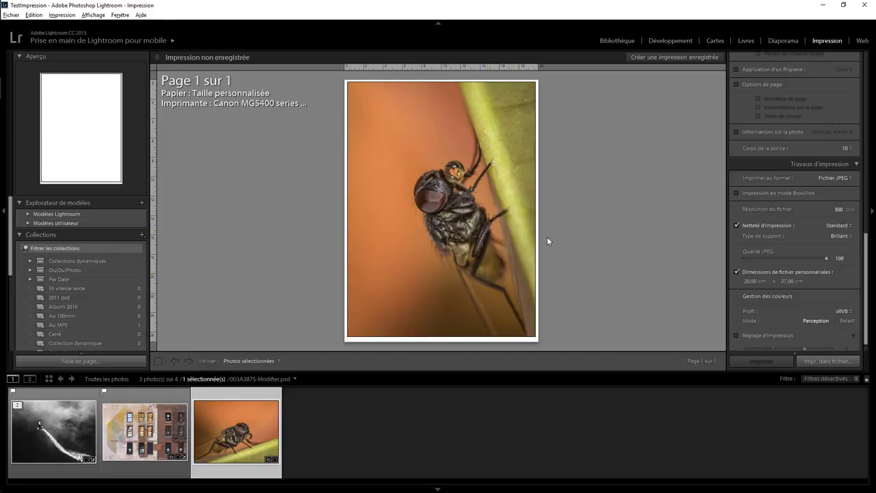
Set the photo cell size to 23 cm high by 17 cm wide
drag(871, 262, 868, 109)
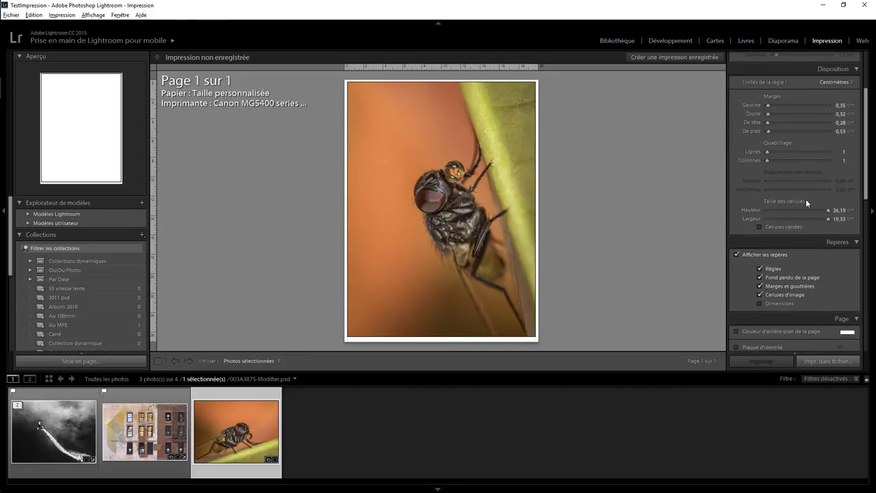
click(839, 210)
text(23)
key(Tab)
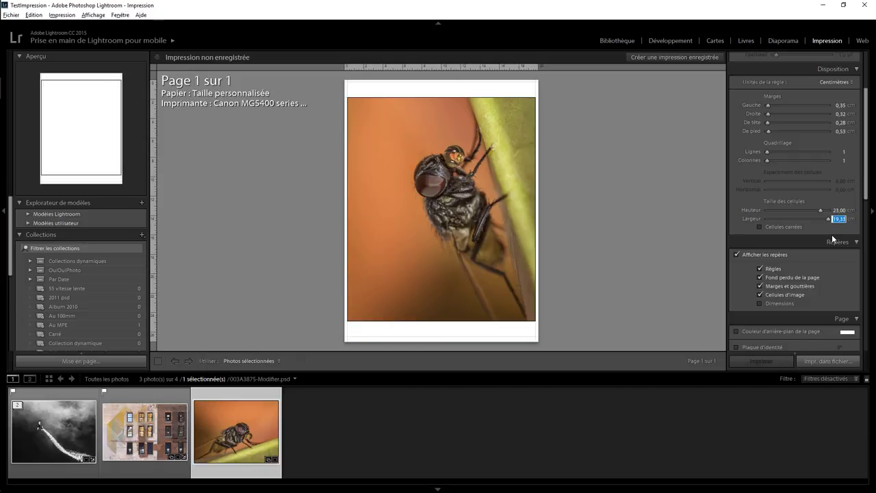
text(17)
key(Return)
Refine the cell size to 23,2 cm high by 17,2 cm wide
scroll(833, 238, down, 5)
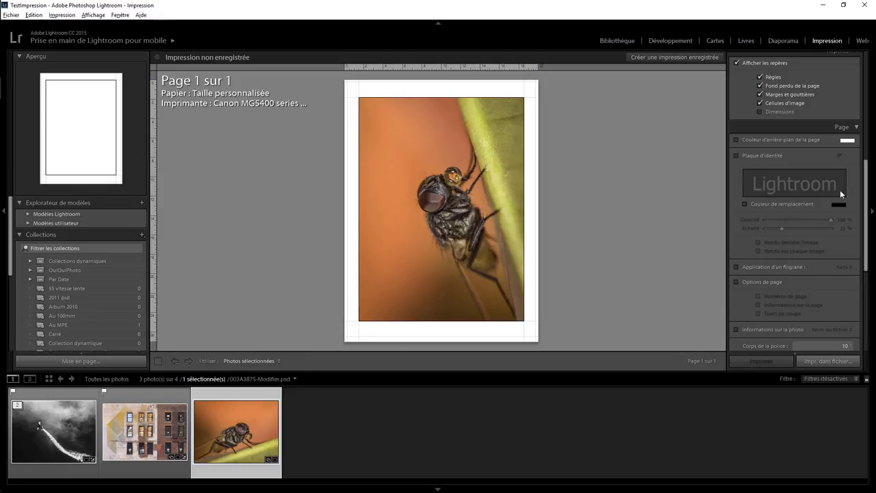
scroll(841, 193, up, 3)
scroll(844, 202, up, 3)
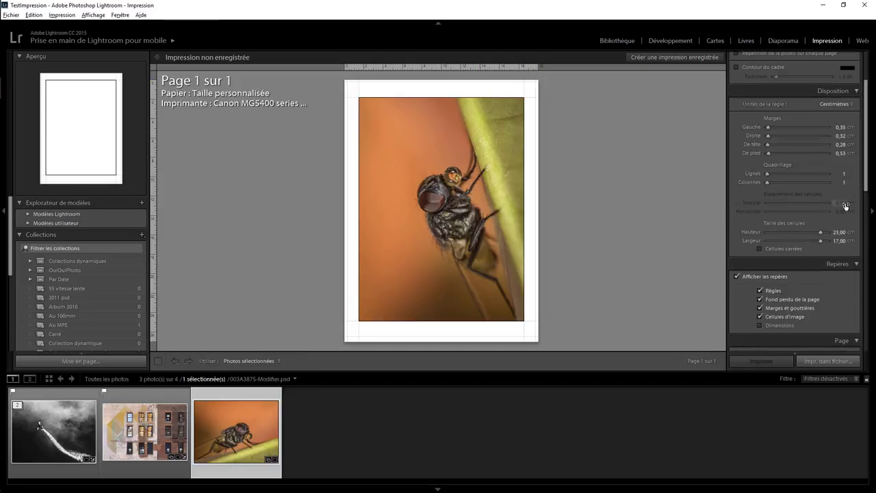
click(839, 232)
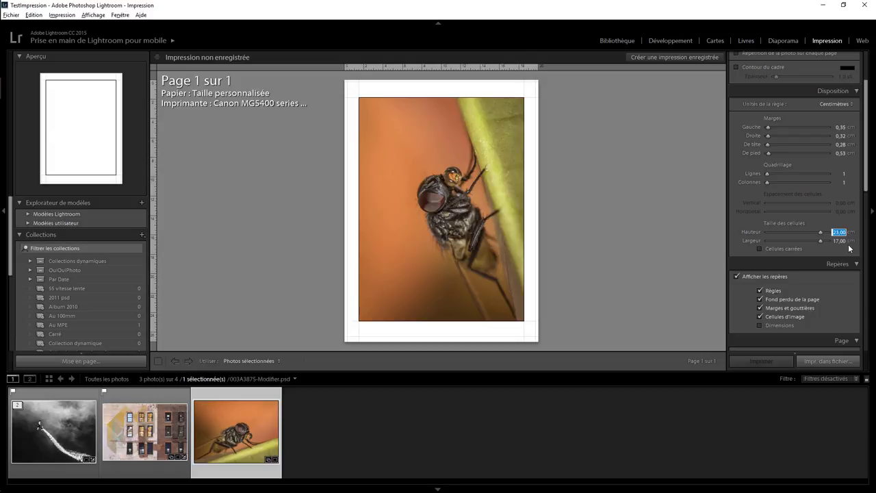
text(23,2)
key(Tab)
text(17,)
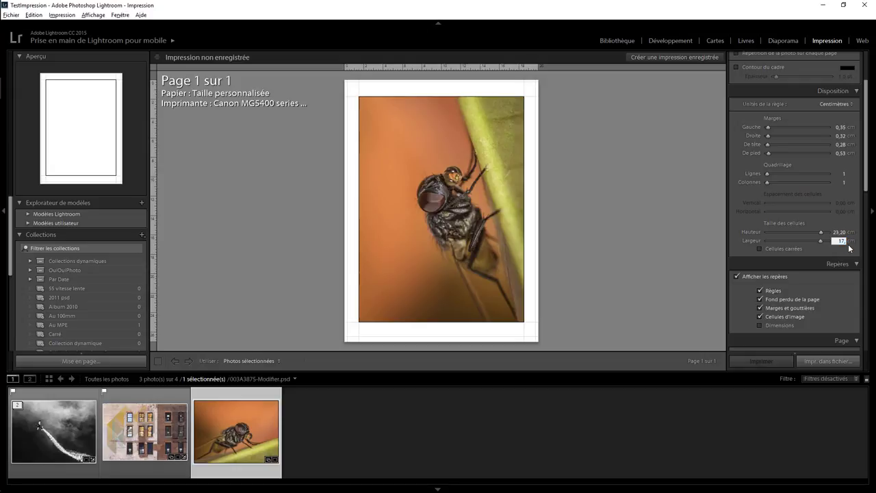
text(2)
key(Return)
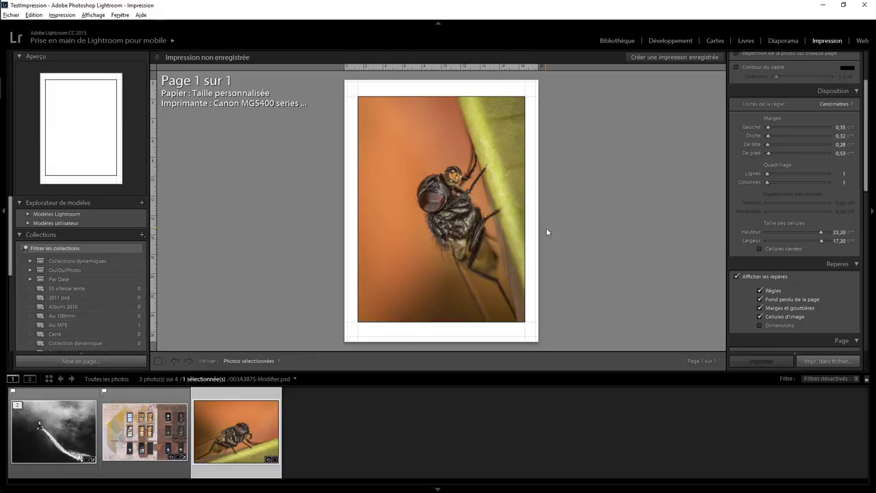
Print the page to a JPEG file named Photobox2 in the TestImpression folder
click(825, 360)
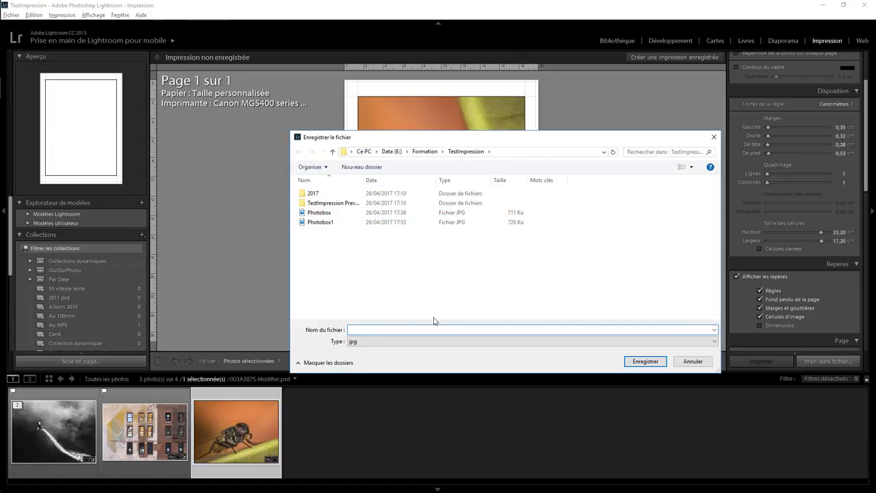
text(Photob)
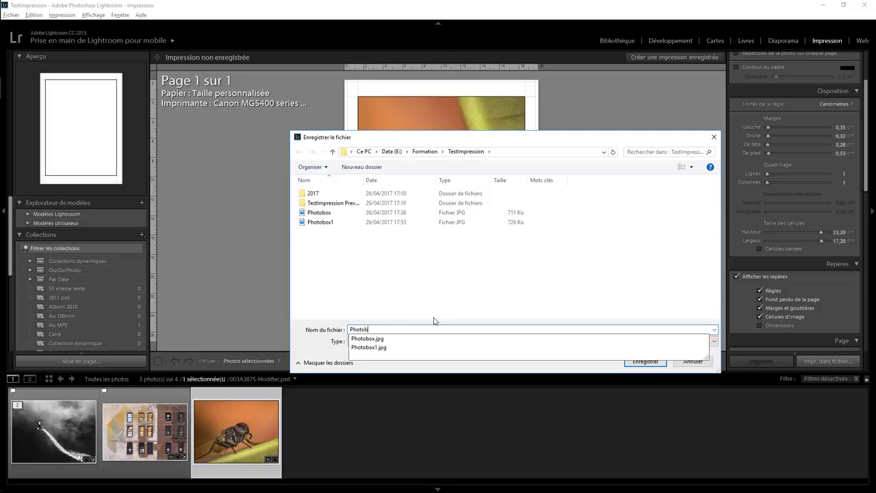
text(ox)
text(2)
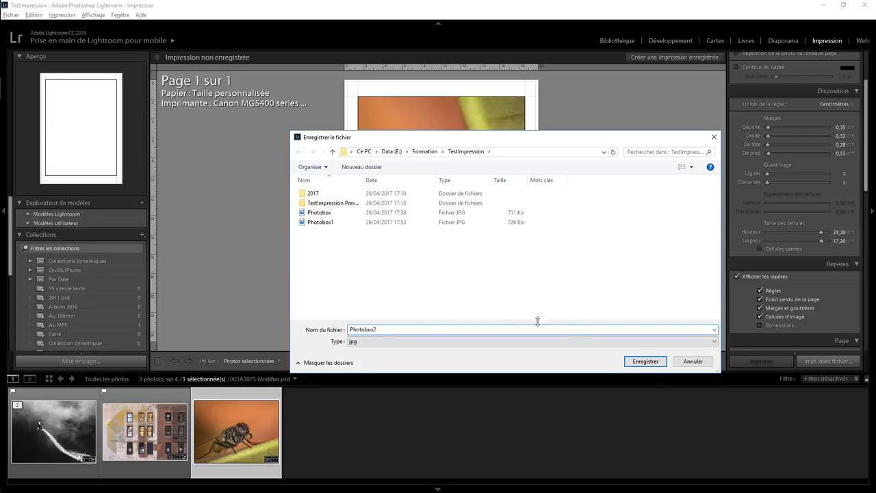
click(645, 361)
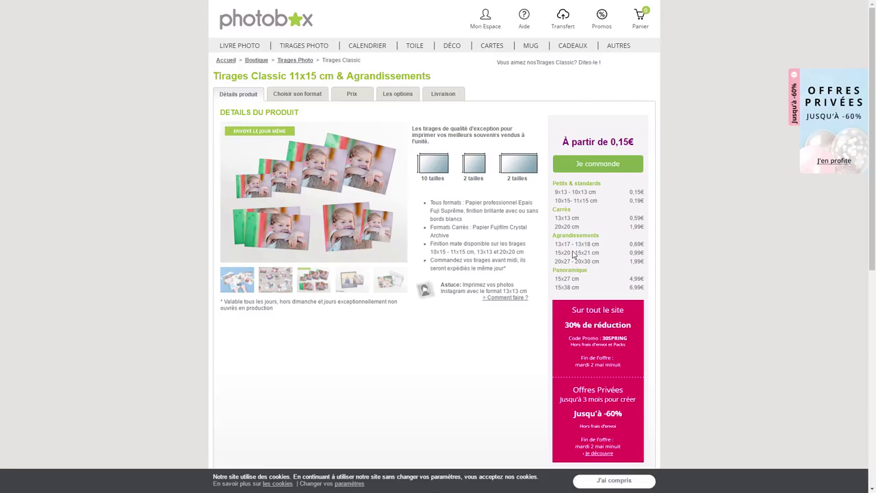
Start a Photobox order by transferring photos from the computer
click(597, 165)
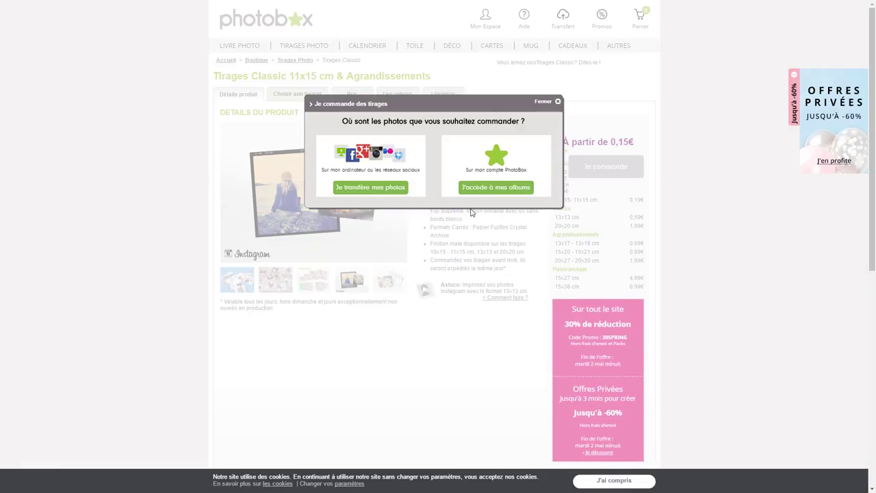
click(384, 191)
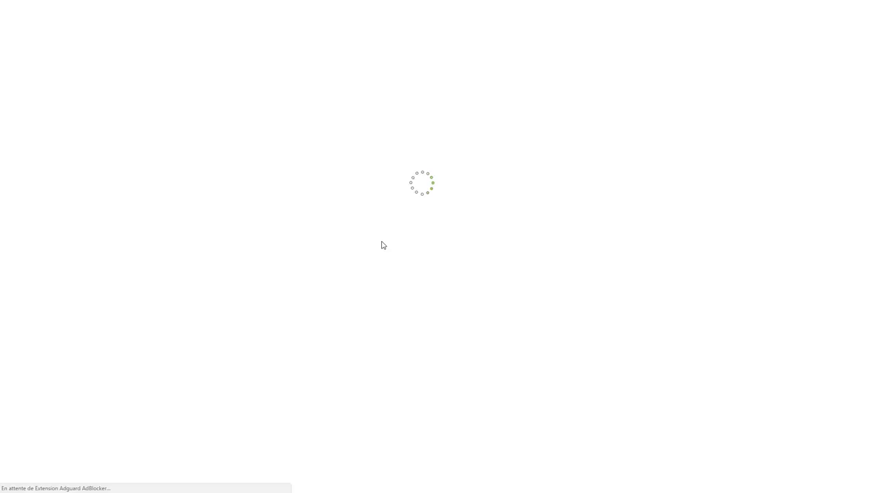
click(268, 145)
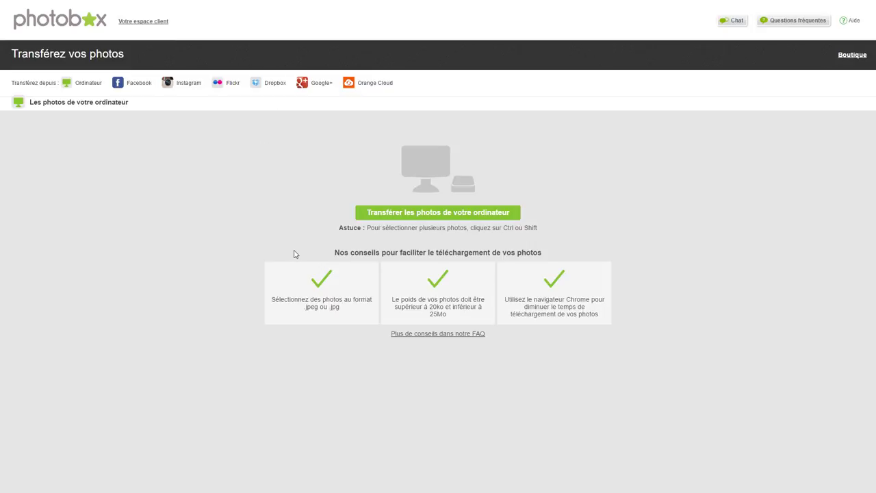
click(414, 215)
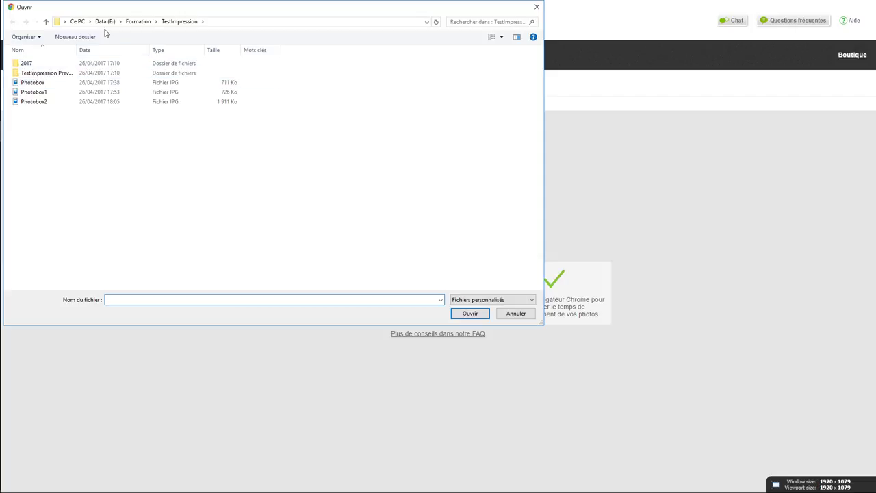
Upload Photobox2 and view the temporary album holding Photobox, Photobox1 and Photobox2
click(41, 103)
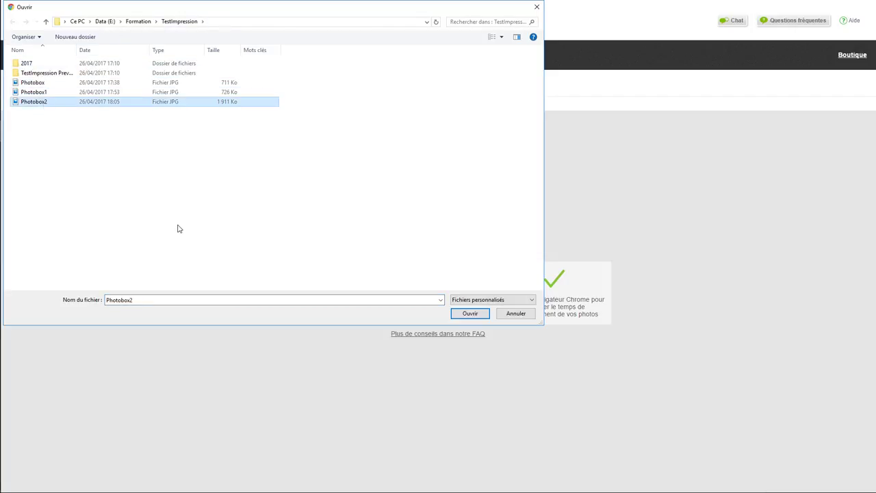
click(473, 314)
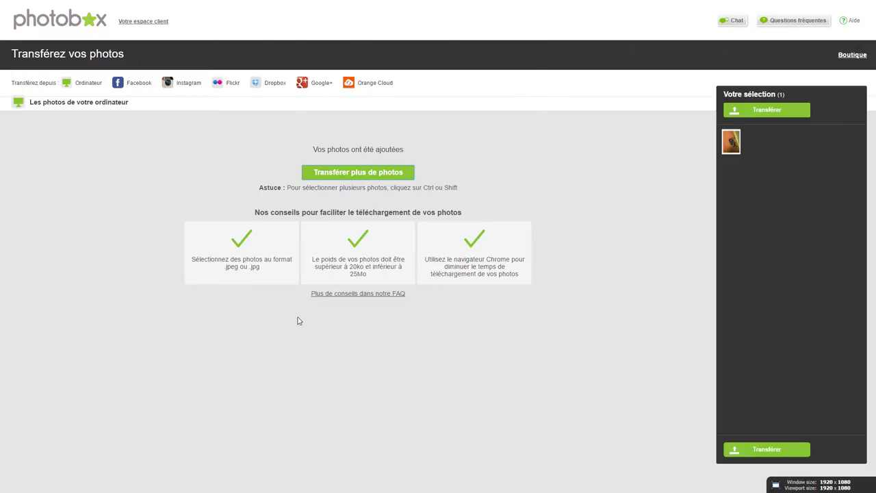
click(766, 109)
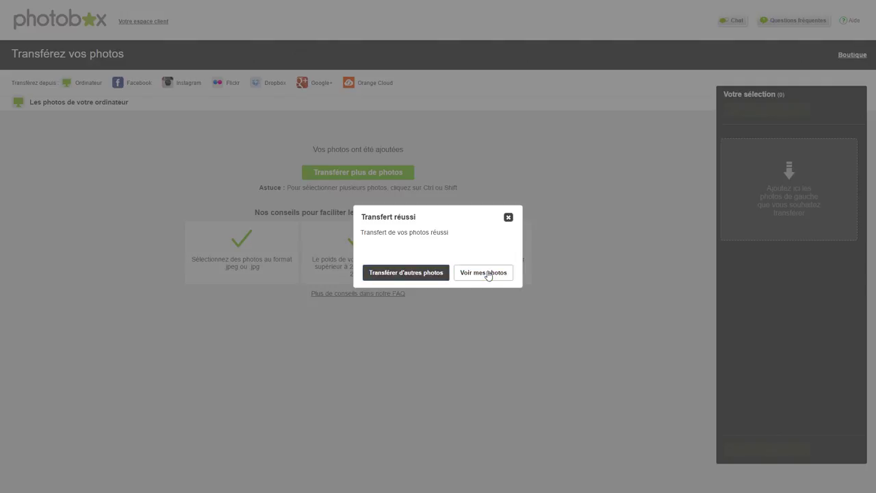
click(487, 274)
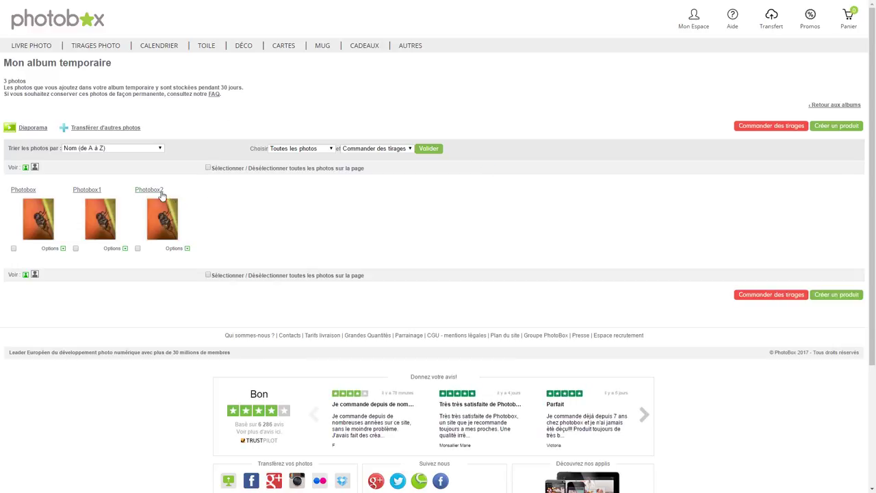
Order Photobox2 as one glossy Tirage Classic 20x27 print and review the selection
click(138, 249)
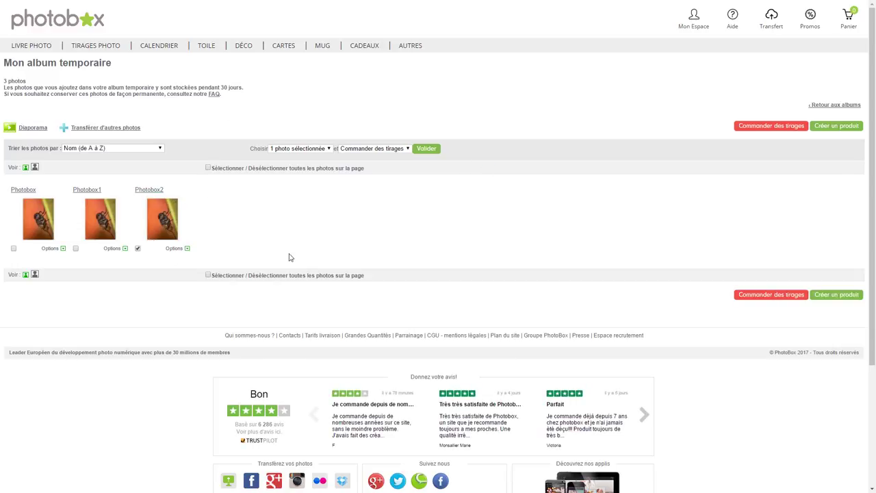
click(763, 130)
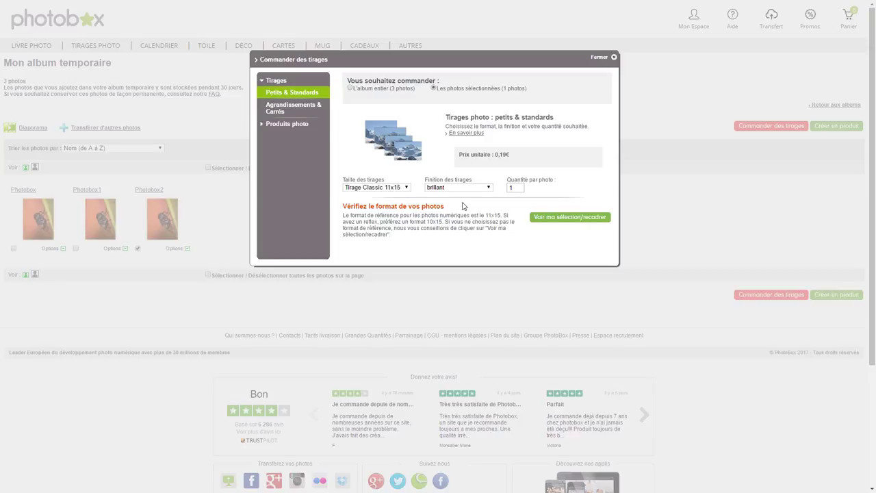
click(304, 111)
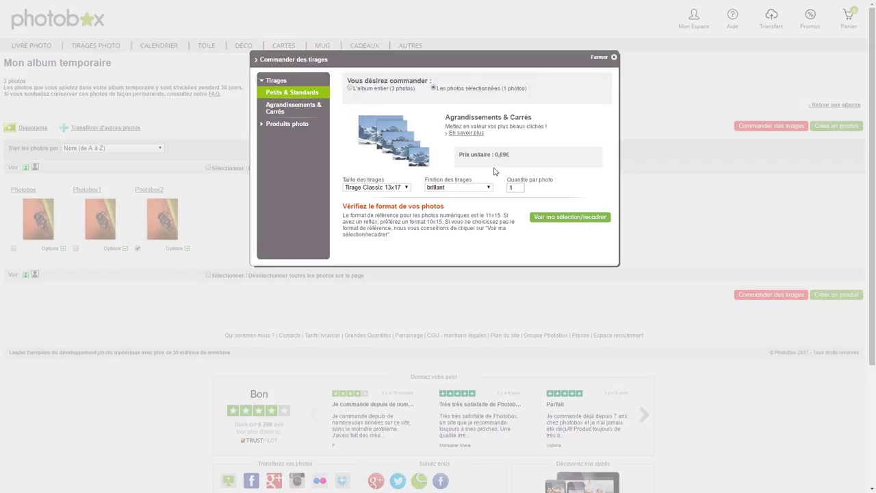
click(405, 188)
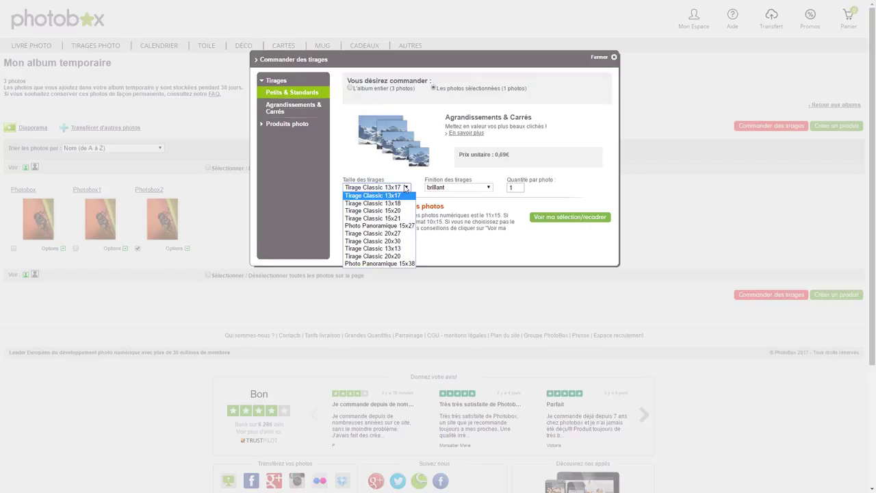
click(403, 234)
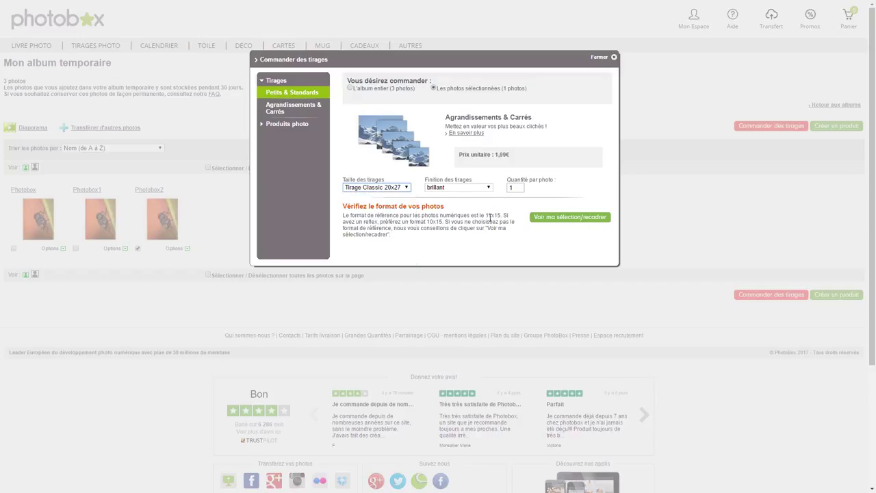
click(556, 219)
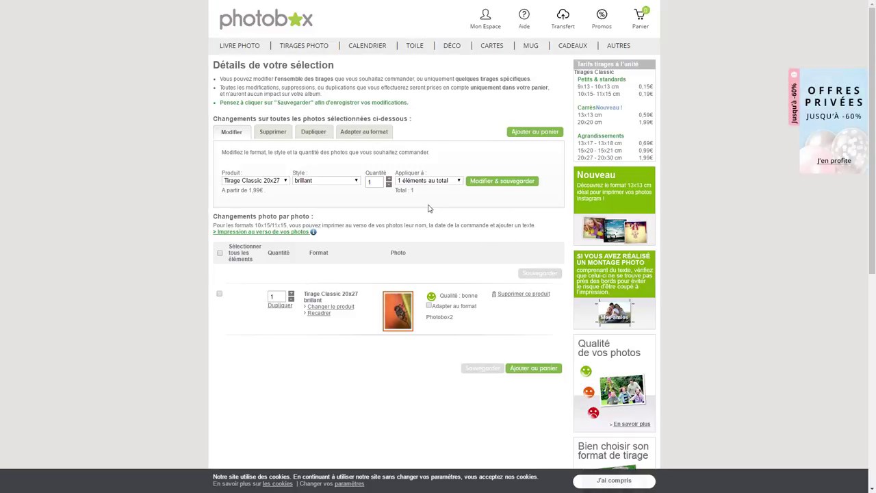
click(325, 314)
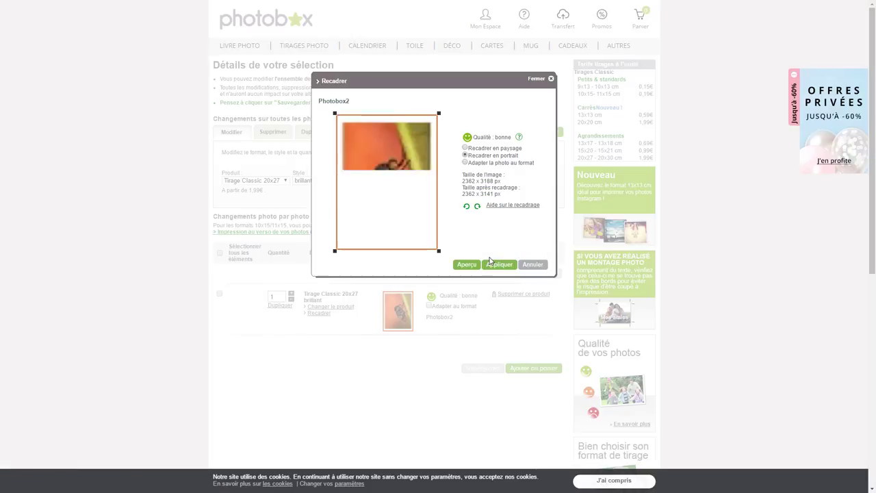
click(479, 163)
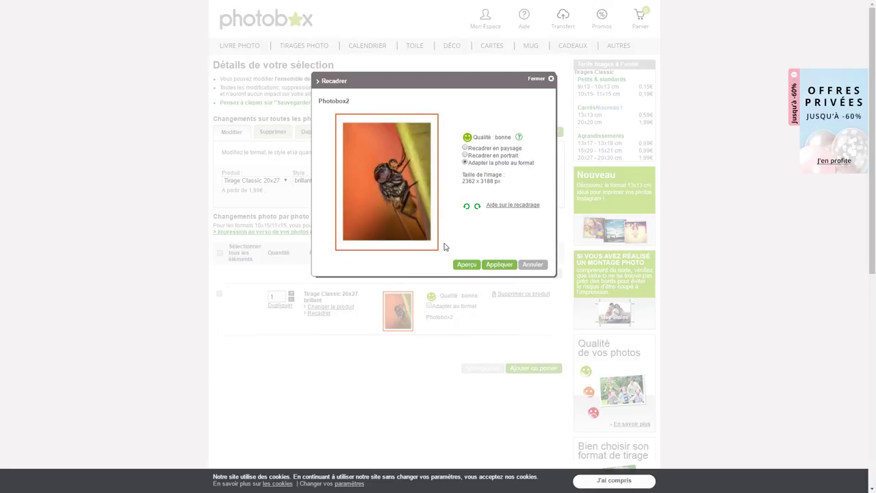
click(535, 265)
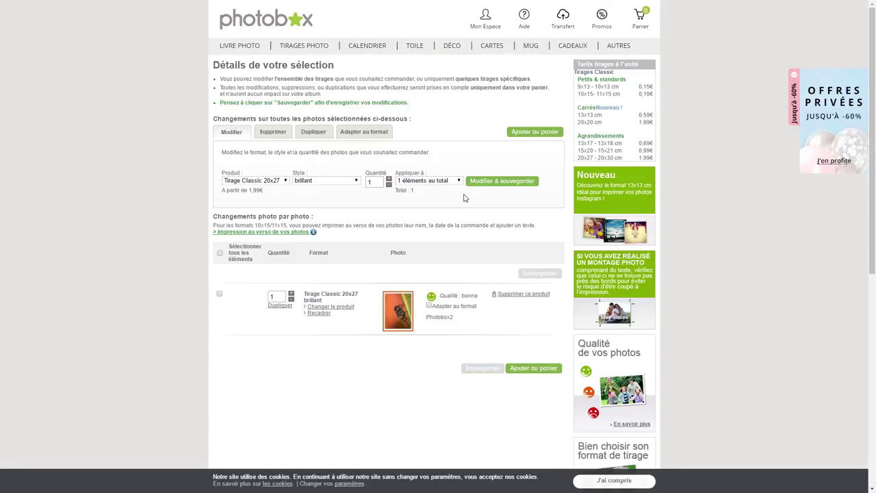